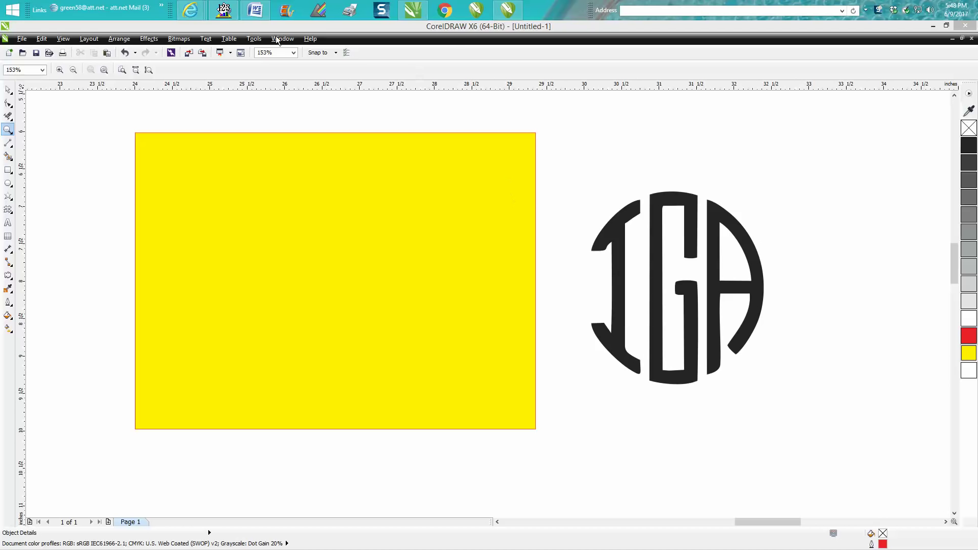
Step: Bring up the Mark and Graham Monogram Maker window from the Internet Explorer taskbar icon
{"action": "mouse_move", "coordinate": [190, 10]}
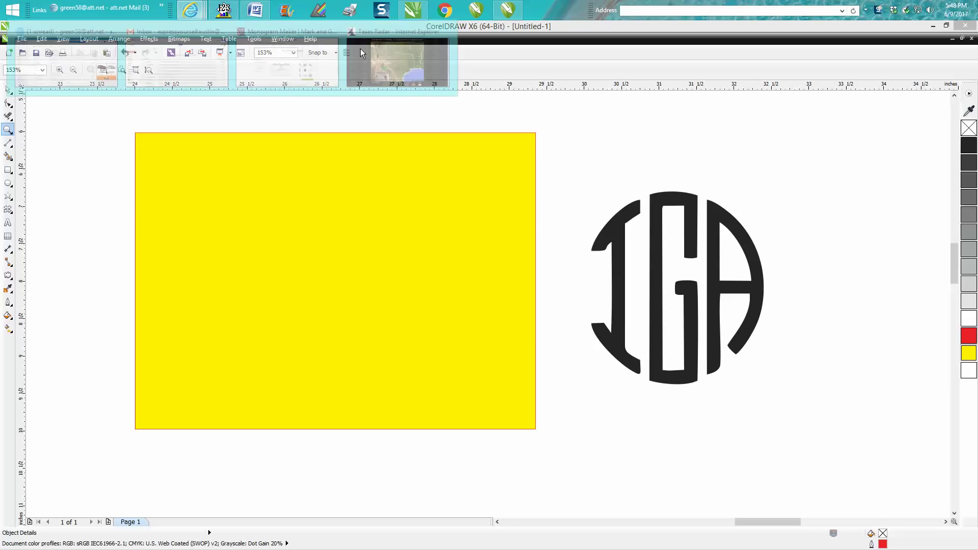
{"action": "left_click", "coordinate": [287, 69]}
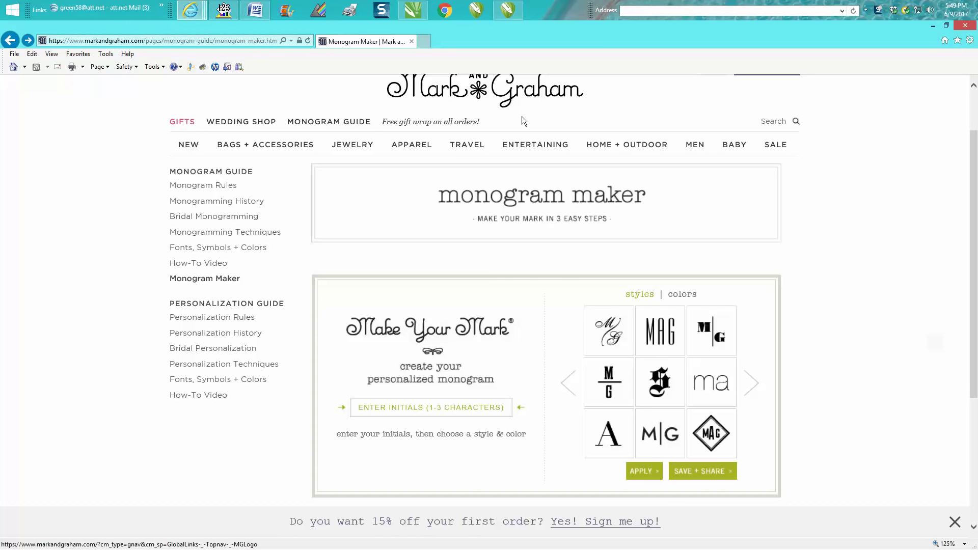
Step: Browse to the next set of monogram styles and pick the circular MAG style
{"action": "scroll", "coordinate": [661, 157], "scroll_direction": "up", "scroll_amount": 2}
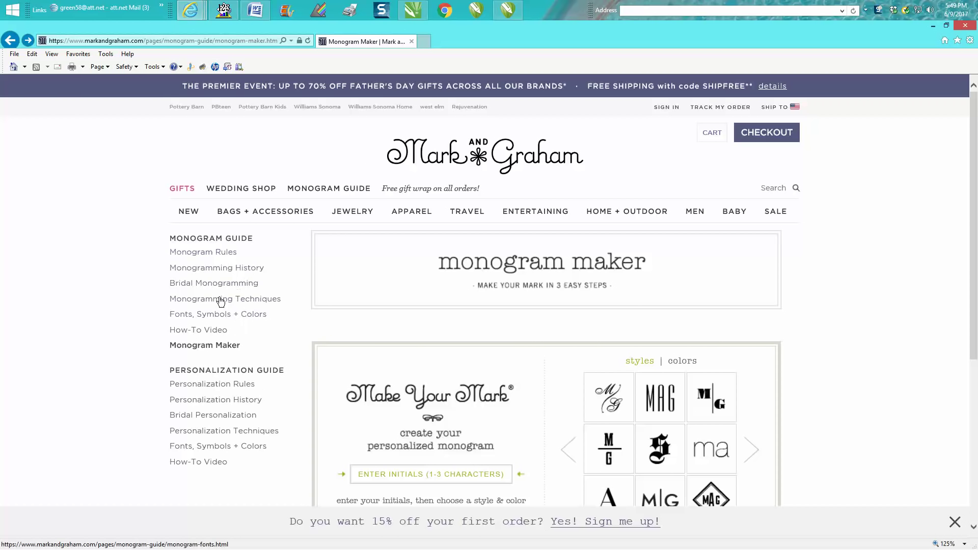
{"action": "scroll", "coordinate": [229, 298], "scroll_direction": "down", "scroll_amount": 2}
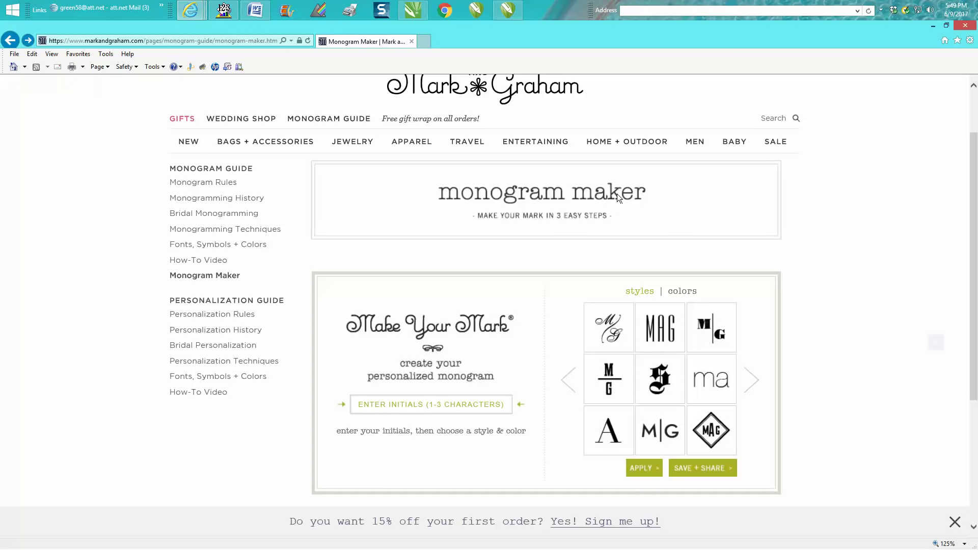
{"action": "left_click", "coordinate": [758, 385]}
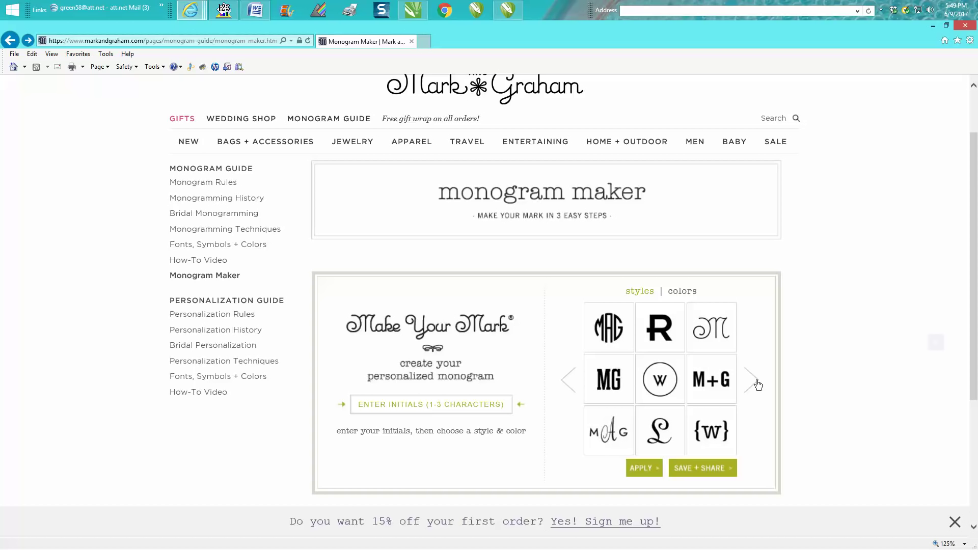
{"action": "left_click", "coordinate": [614, 336]}
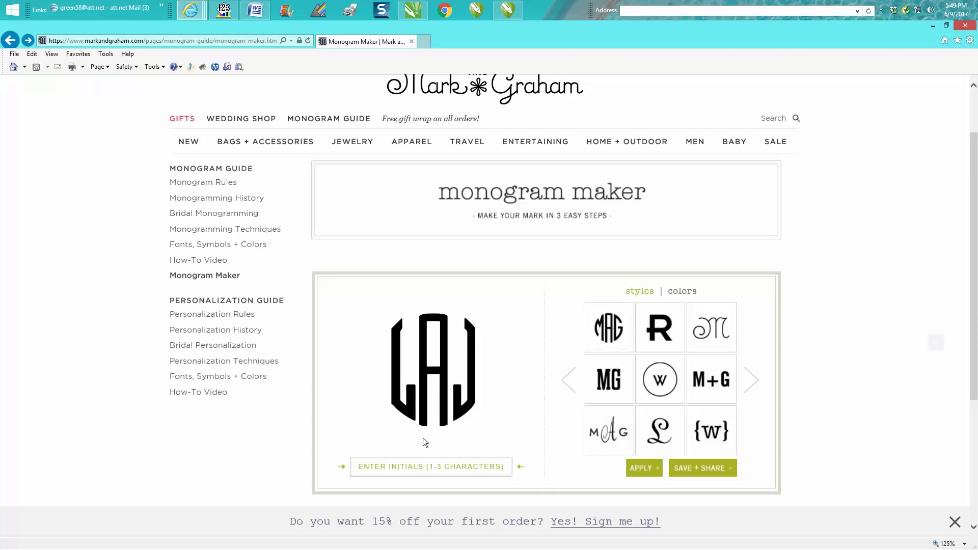
Step: Enter the initials DAG and continue to the SAVE + SHARE step
{"action": "left_click", "coordinate": [395, 466]}
{"action": "type", "text": "DAG"}
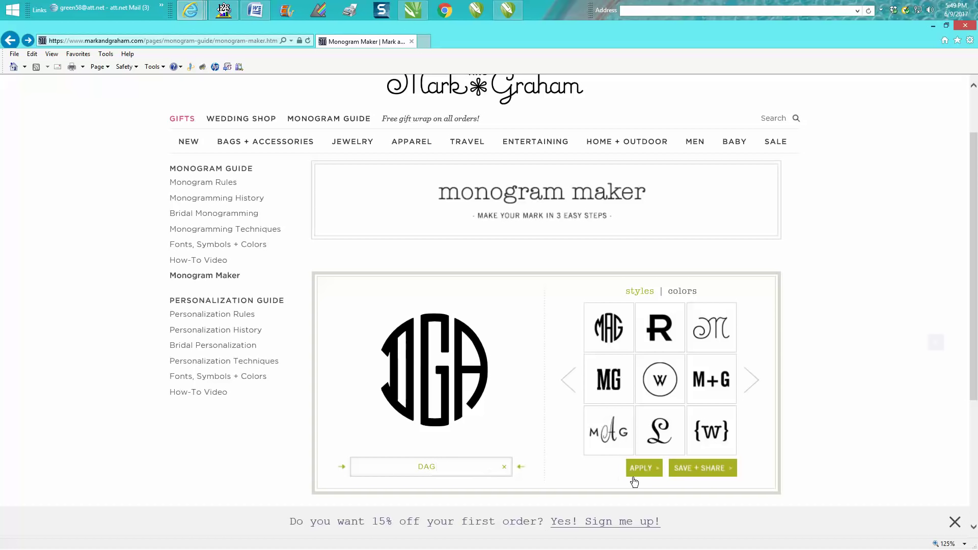
{"action": "left_click", "coordinate": [707, 468]}
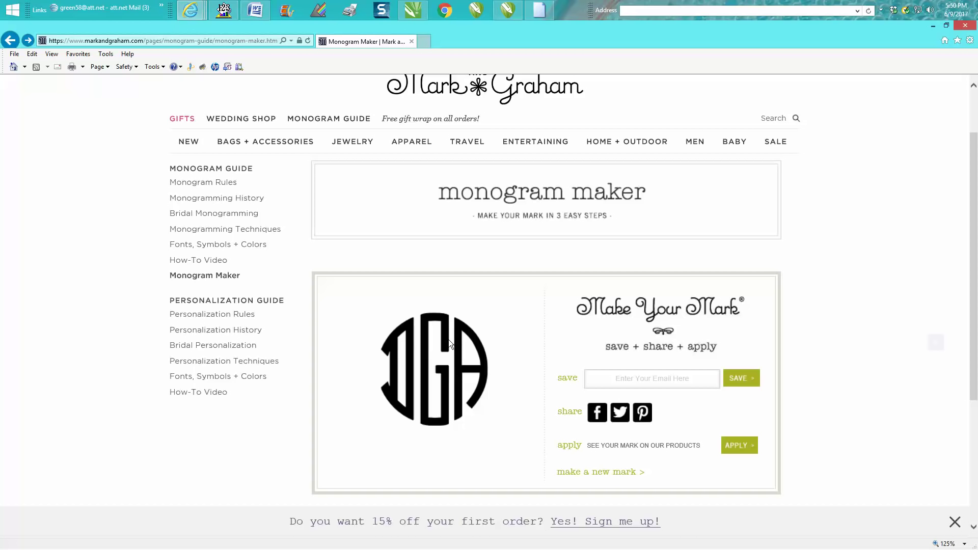
Step: Save the monogram picture as a PNG in Pictures and return to CorelDRAW
{"action": "left_click_drag", "start_coordinate": [403, 359], "coordinate": [422, 336]}
{"action": "right_click", "coordinate": [425, 336]}
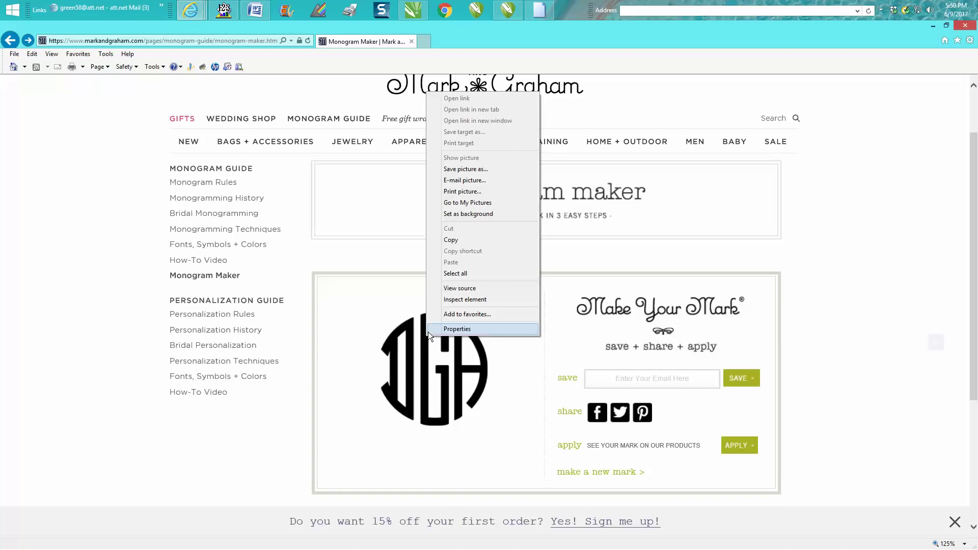
{"action": "left_click", "coordinate": [462, 170]}
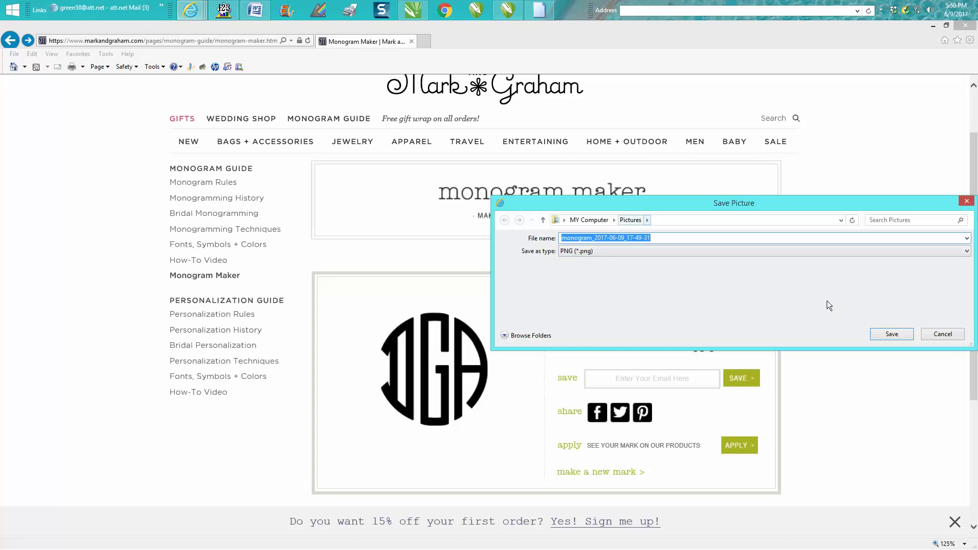
{"action": "left_click", "coordinate": [893, 333]}
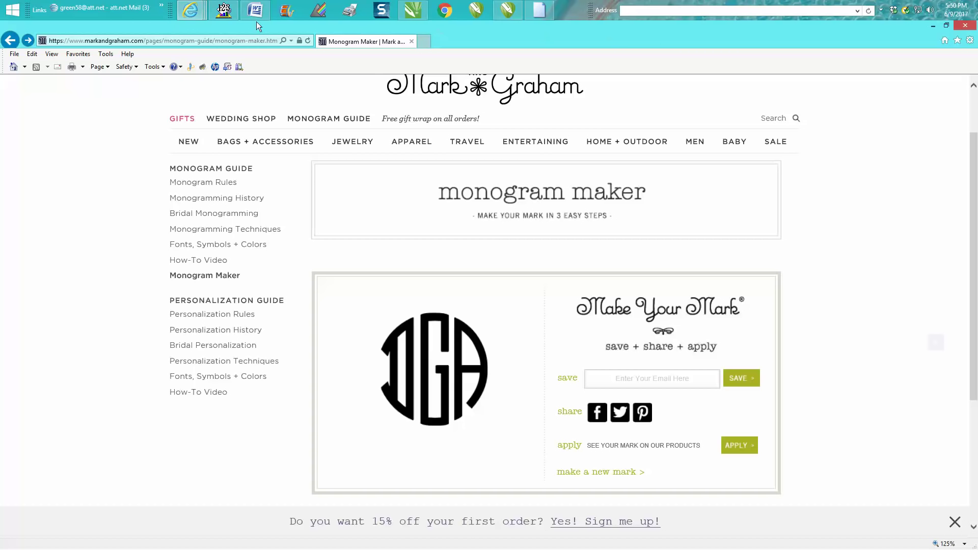
{"action": "left_click", "coordinate": [513, 11]}
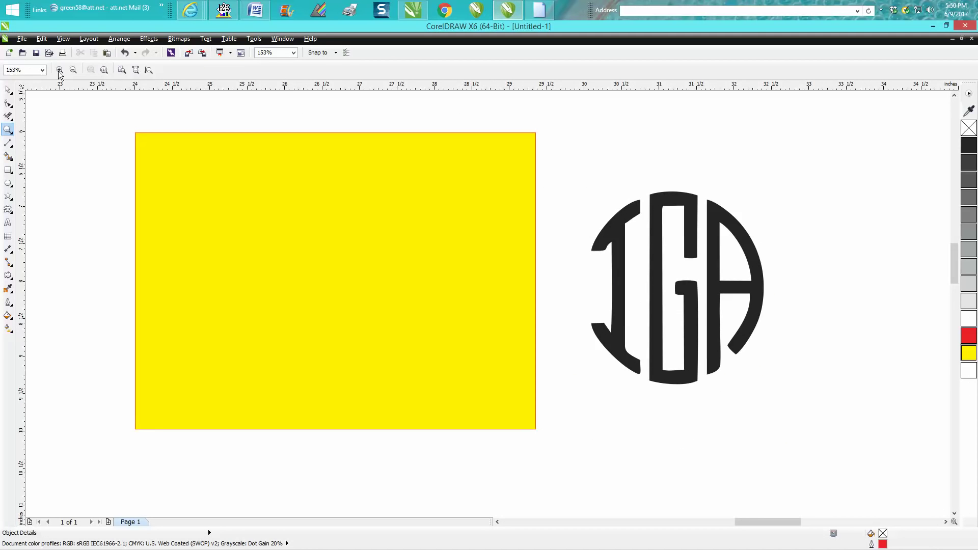
Step: Import monogram_2017-06-09_17-49-31.png and place it on the page
{"action": "left_click", "coordinate": [22, 39]}
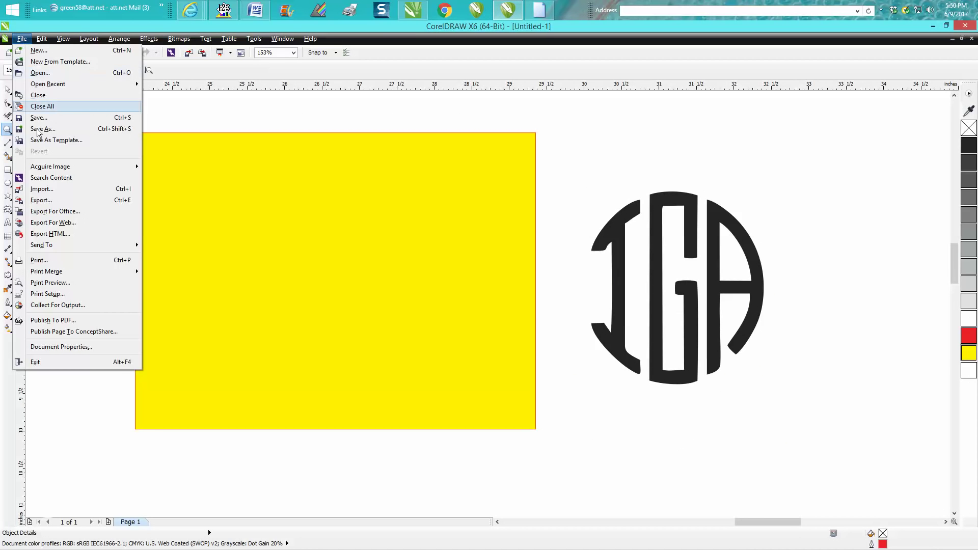
{"action": "left_click", "coordinate": [42, 189]}
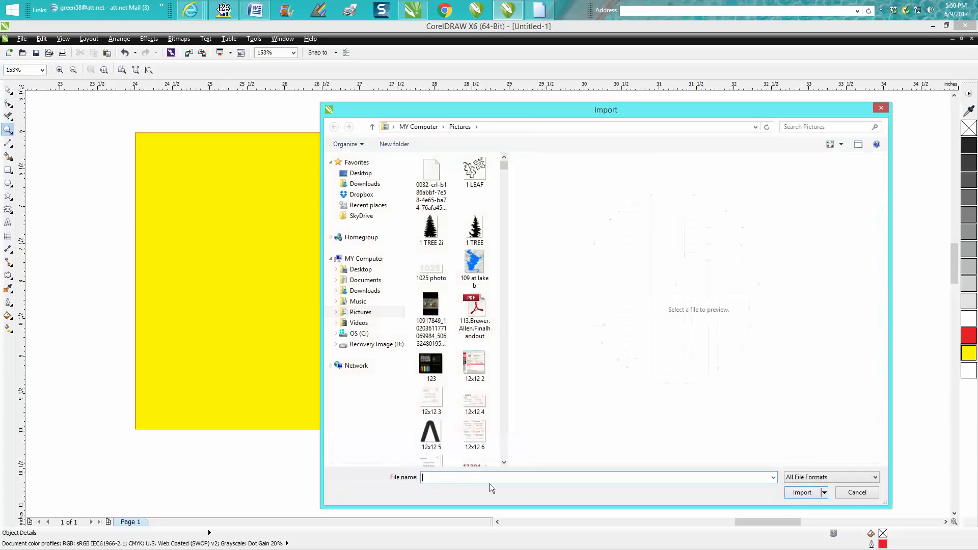
{"action": "type", "text": "mo"}
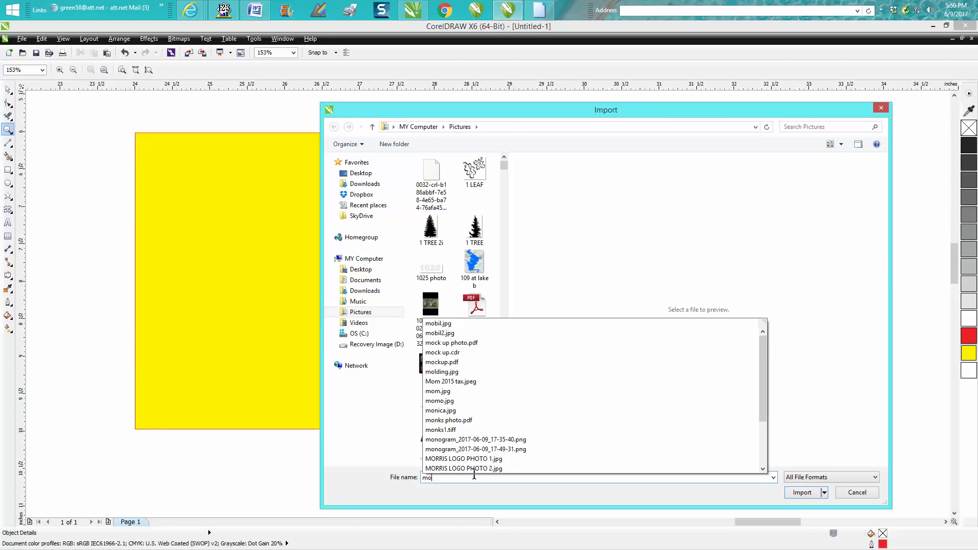
{"action": "left_click", "coordinate": [512, 449]}
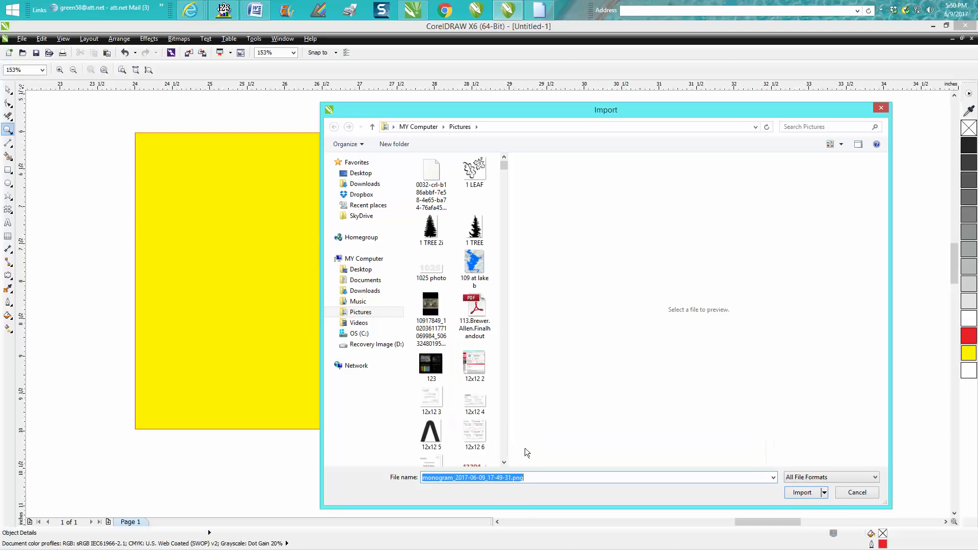
{"action": "left_click", "coordinate": [802, 493]}
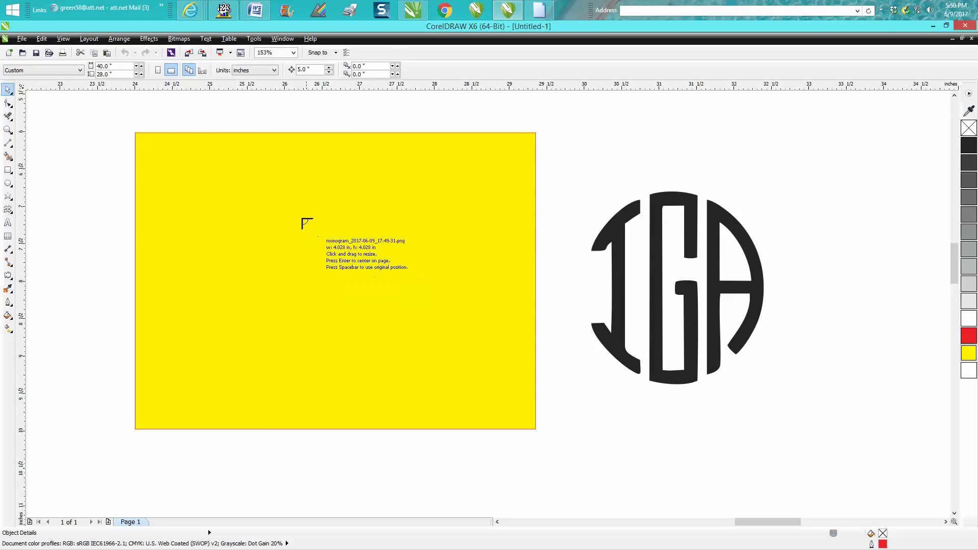
{"action": "left_click", "coordinate": [253, 189]}
Step: Move the monogram bitmap up and left, then zoom in on it
{"action": "left_click_drag", "start_coordinate": [375, 301], "coordinate": [209, 261]}
{"action": "scroll", "coordinate": [326, 306], "scroll_direction": "down", "scroll_amount": 4}
{"action": "left_click", "coordinate": [8, 116]}
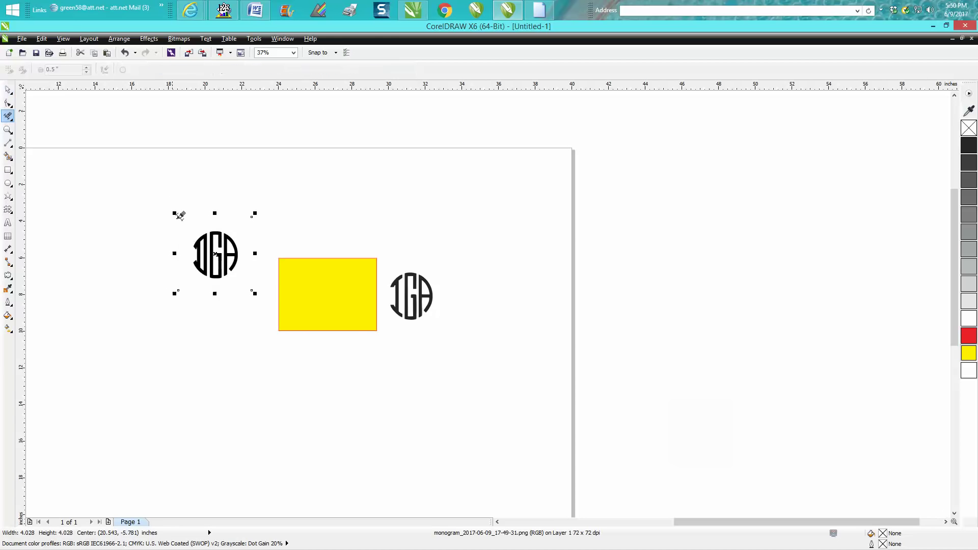
{"action": "left_click", "coordinate": [8, 129]}
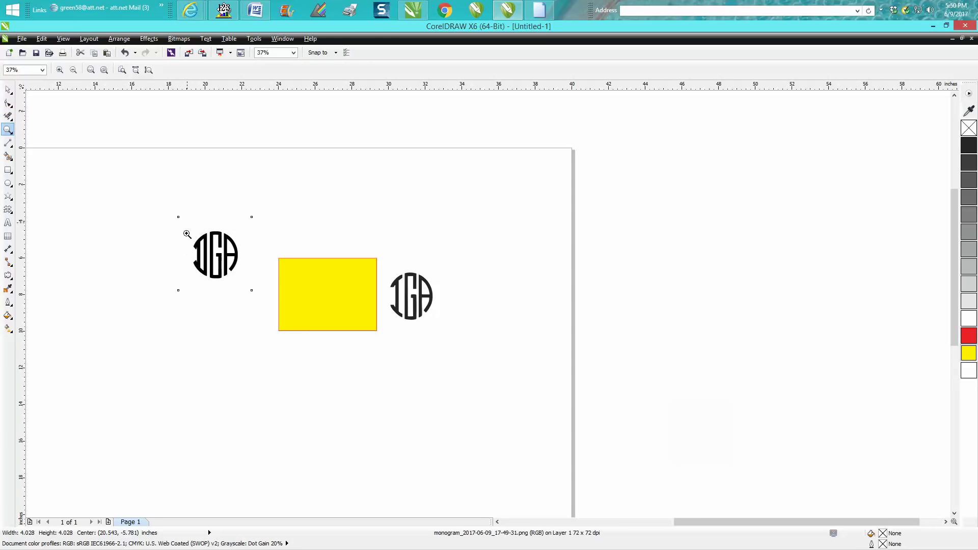
{"action": "left_click_drag", "start_coordinate": [185, 225], "coordinate": [258, 298]}
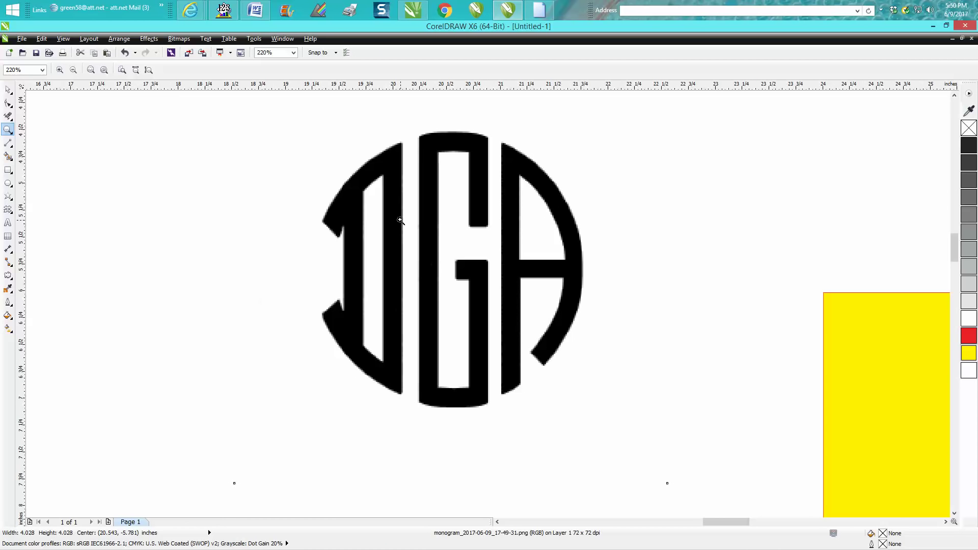
{"action": "left_click", "coordinate": [8, 90]}
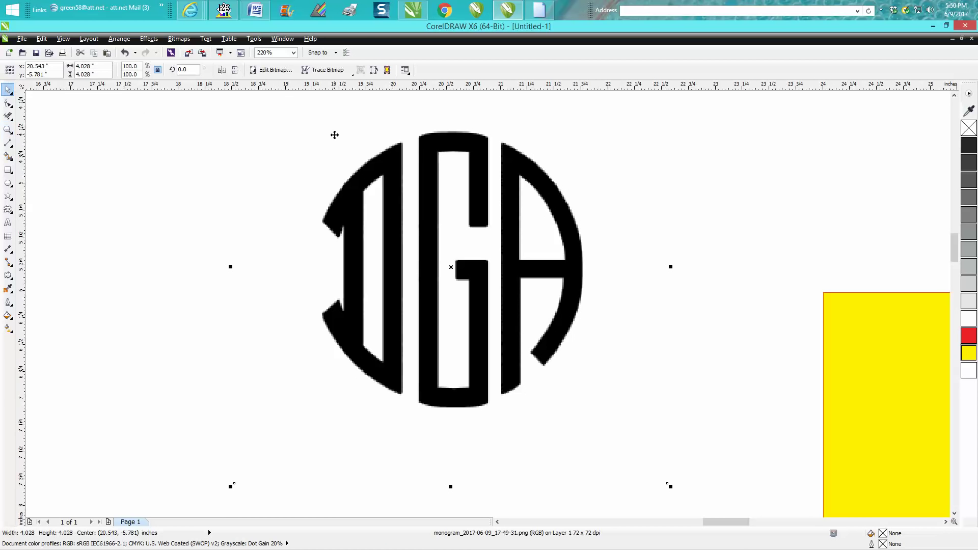
Step: Convert the monogram to a 300 dpi Black and White (1-bit) bitmap
{"action": "left_click", "coordinate": [179, 39]}
{"action": "left_click", "coordinate": [191, 51]}
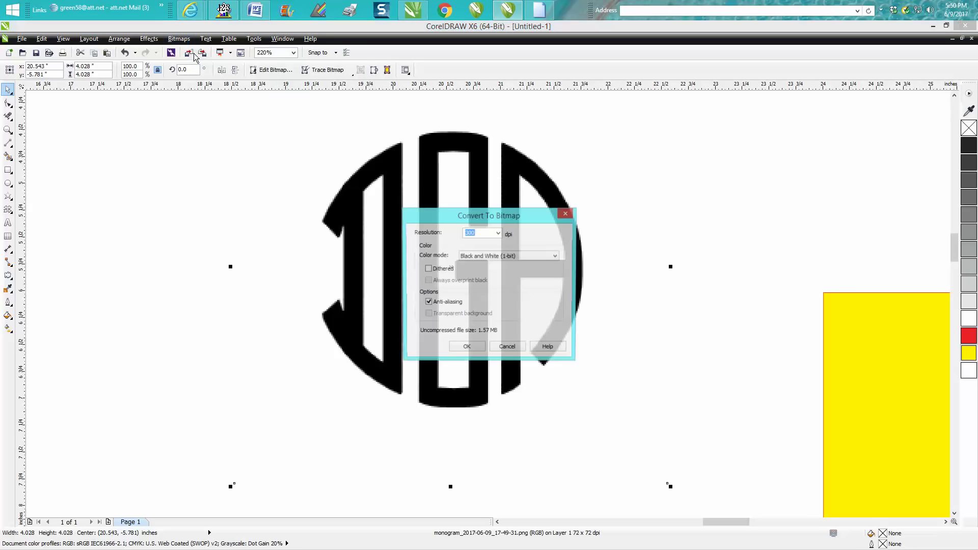
{"action": "left_click", "coordinate": [467, 349]}
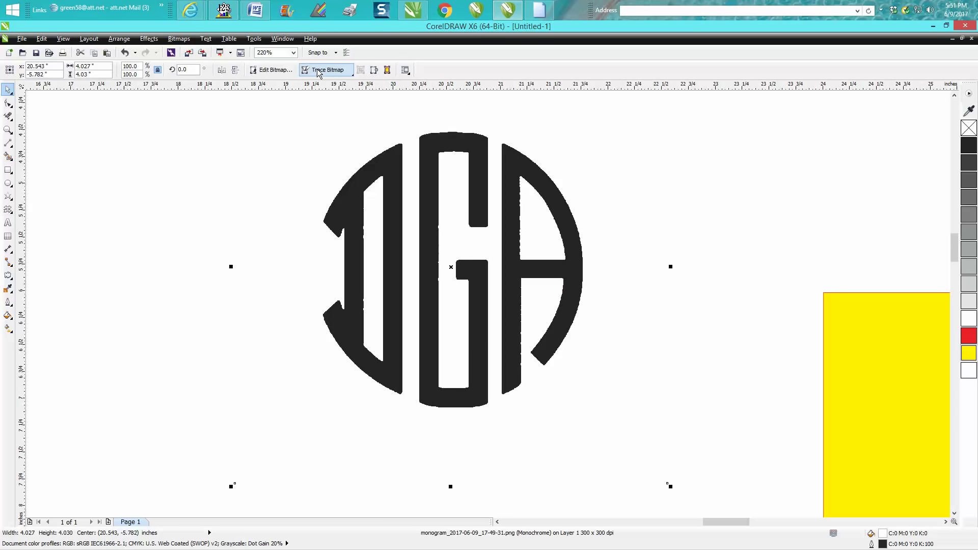
{"action": "left_click", "coordinate": [165, 39]}
Step: Run a Clipart outline trace, reduce the bitmap when prompted, and accept the PowerTRACE result
{"action": "mouse_move", "coordinate": [220, 200]}
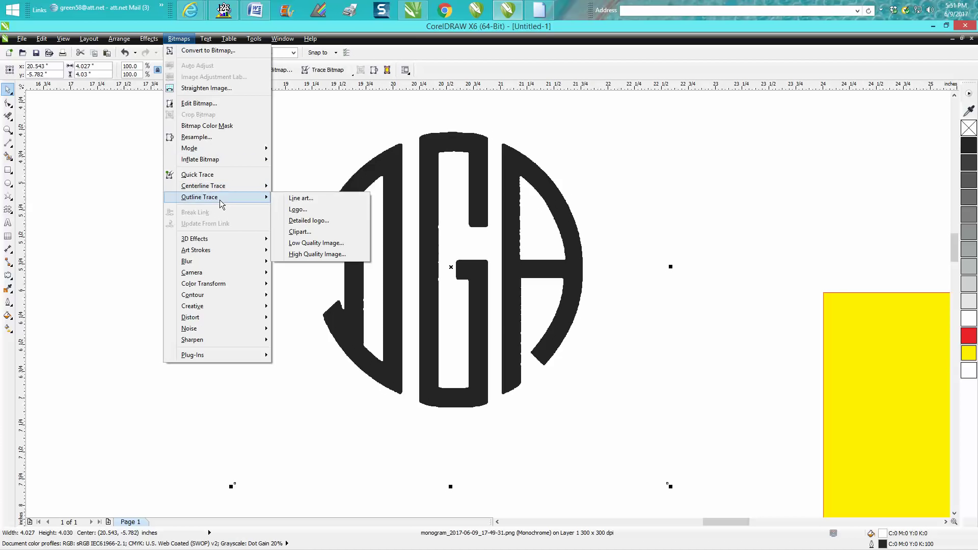
{"action": "left_click", "coordinate": [304, 233]}
{"action": "left_click", "coordinate": [465, 315]}
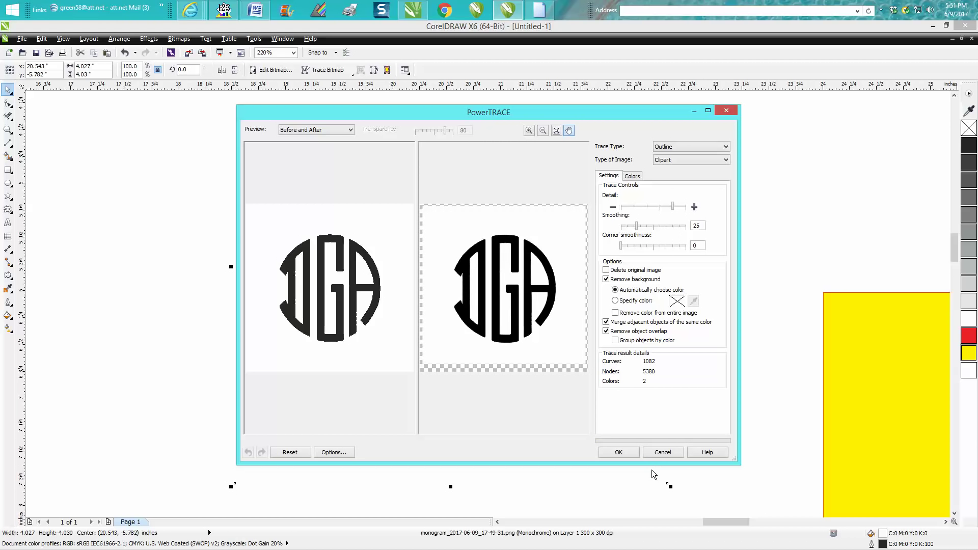
{"action": "left_click", "coordinate": [623, 452]}
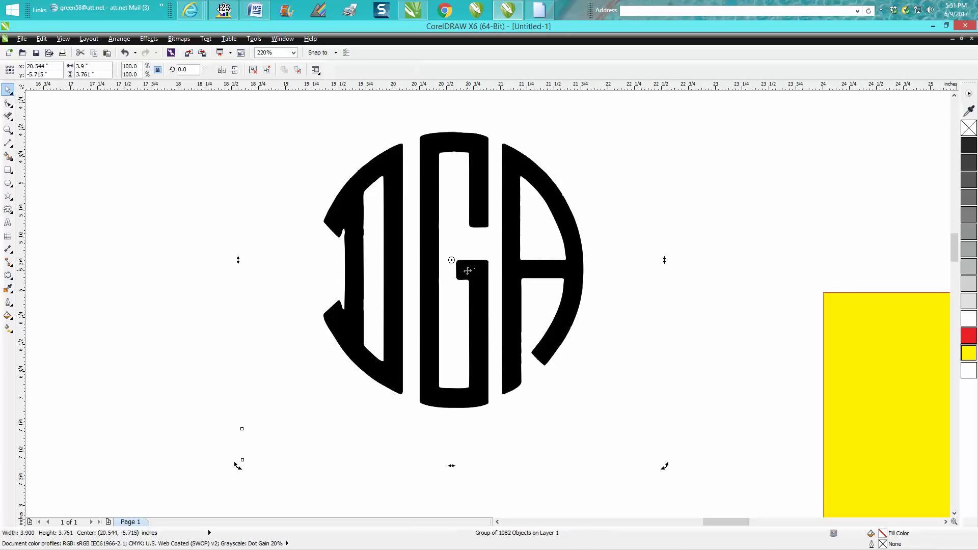
Step: Drag the traced 1082-object DGA group to the right of the original bitmap
{"action": "left_click_drag", "start_coordinate": [468, 272], "coordinate": [739, 296]}
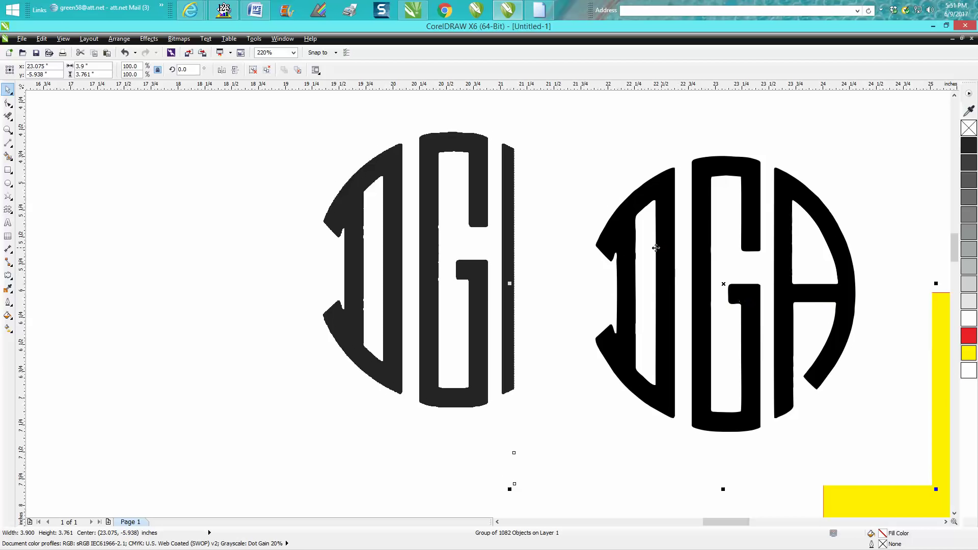
Step: Zoom in on the traced letters, zoom back out, and drag the middle monogram onto the yellow shape
{"action": "left_click", "coordinate": [7, 130]}
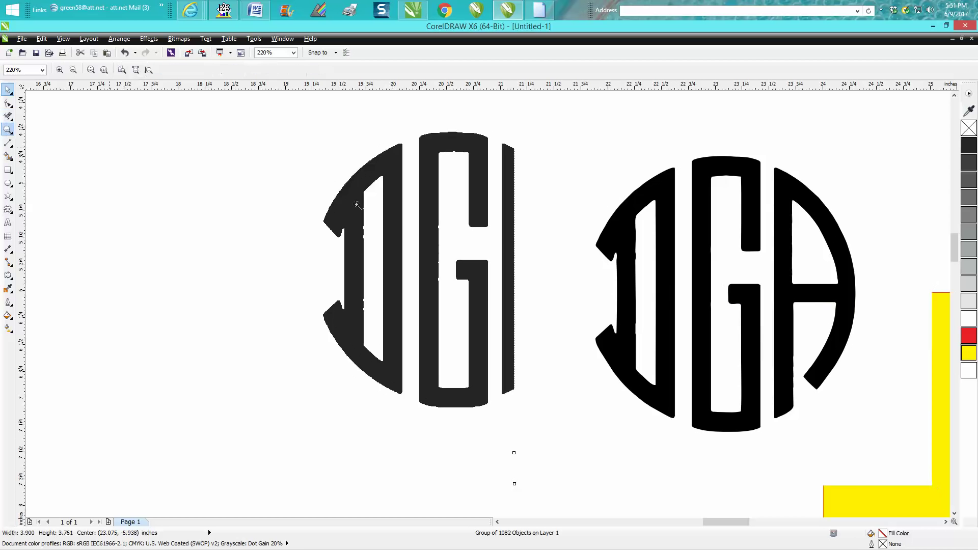
{"action": "left_click_drag", "start_coordinate": [636, 238], "coordinate": [660, 297]}
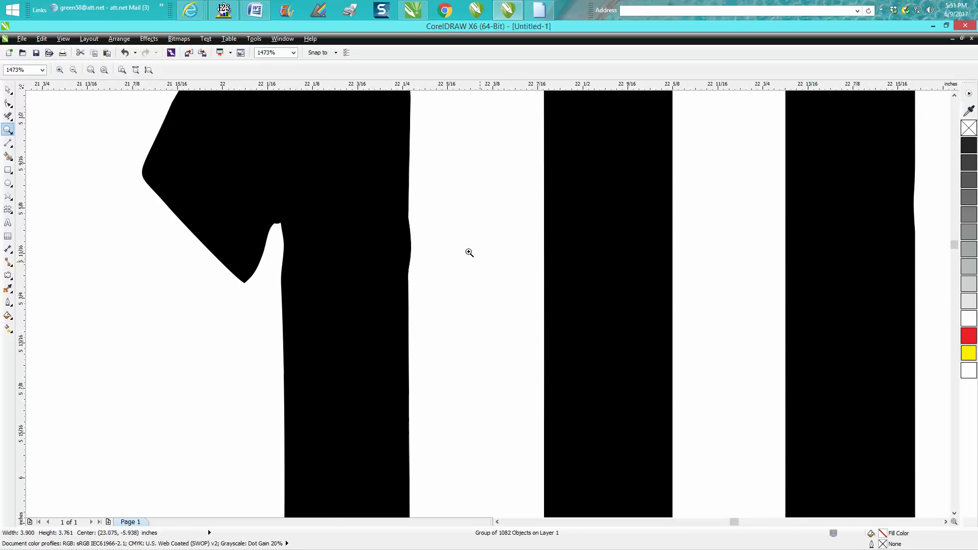
{"action": "right_click", "coordinate": [420, 247]}
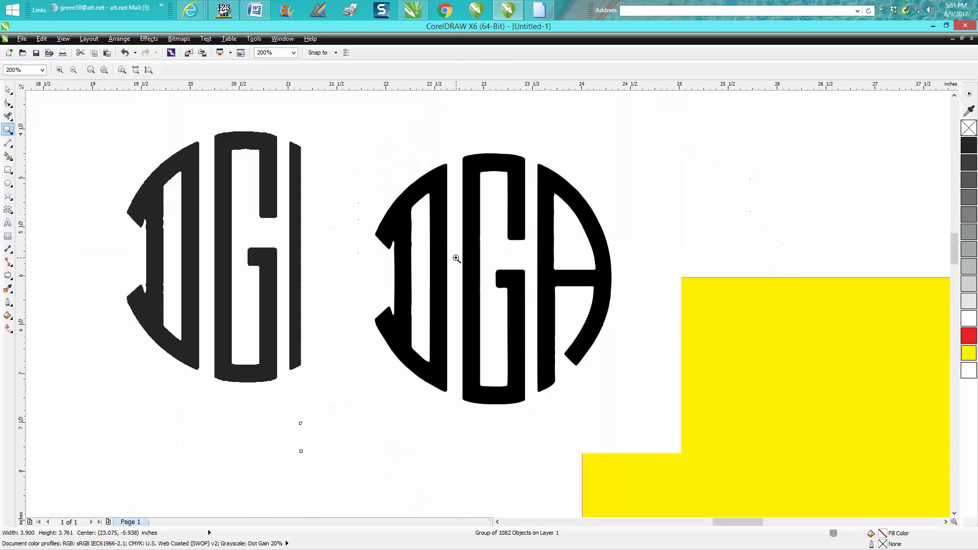
{"action": "right_click", "coordinate": [317, 225]}
{"action": "key", "text": "space"}
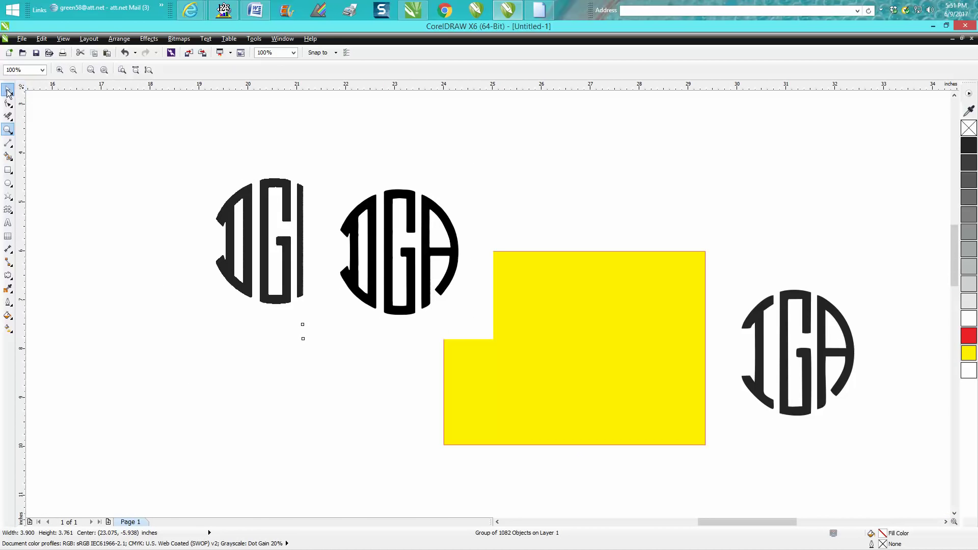
{"action": "left_click", "coordinate": [395, 251]}
{"action": "left_click_drag", "start_coordinate": [395, 251], "coordinate": [305, 231]}
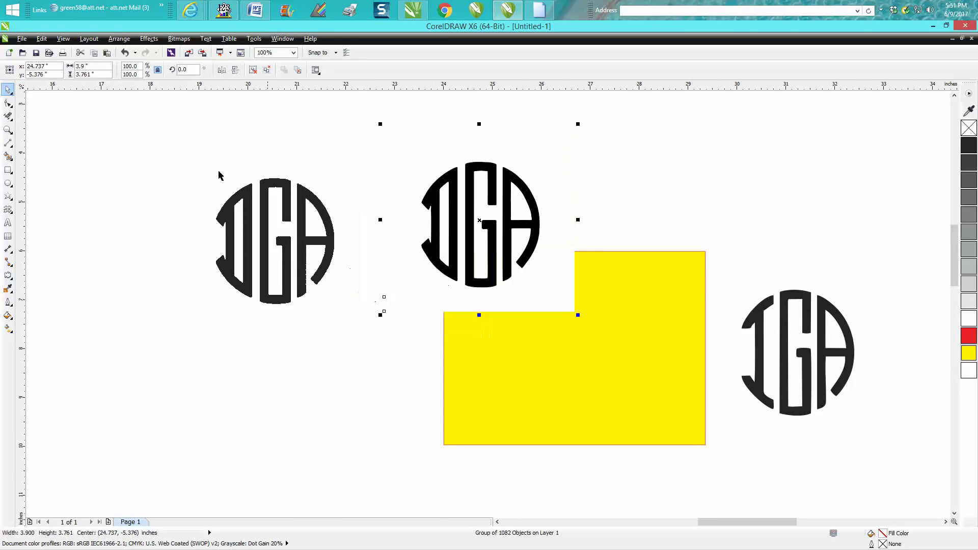
Step: Undo three times back to the plain yellow rectangle and select the original bitmap
{"action": "left_click", "coordinate": [125, 53]}
{"action": "left_click", "coordinate": [124, 53]}
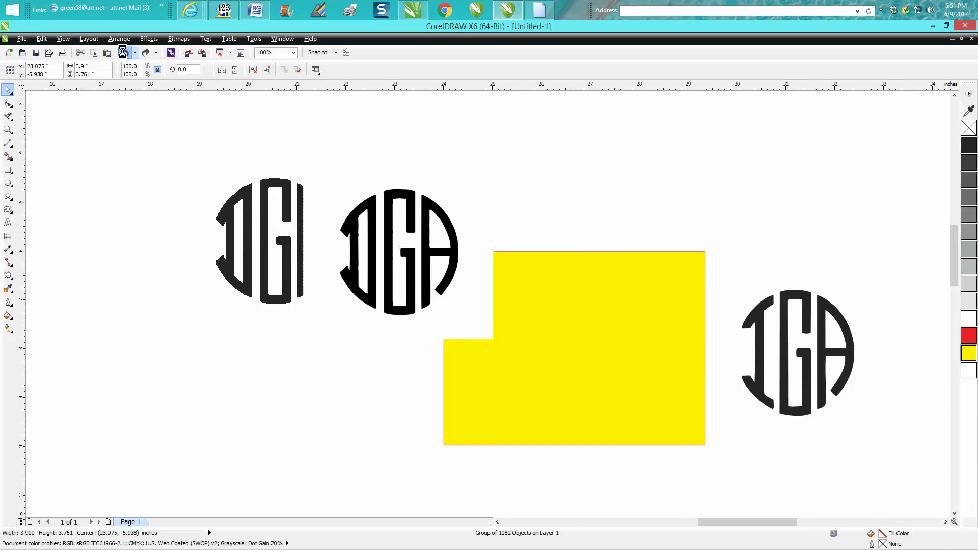
{"action": "left_click", "coordinate": [124, 53]}
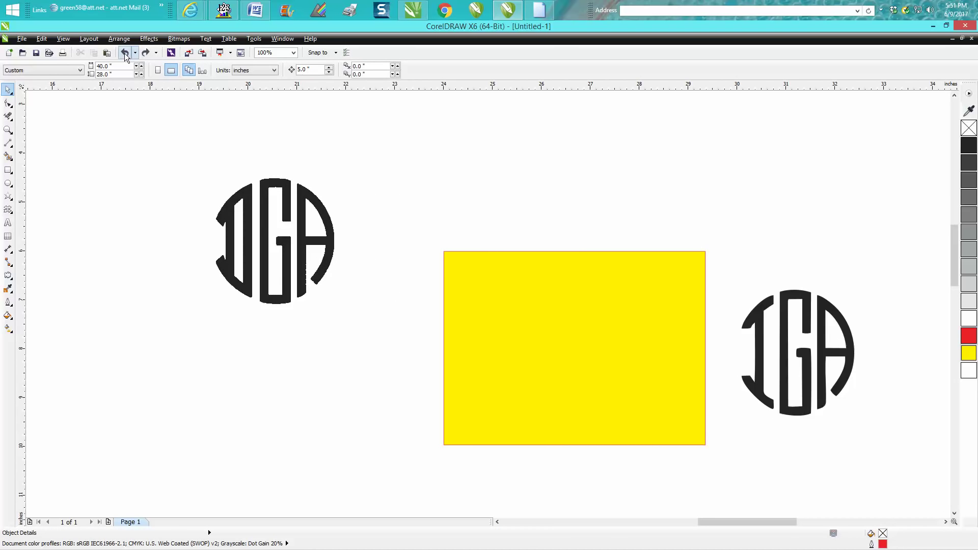
{"action": "left_click", "coordinate": [286, 212]}
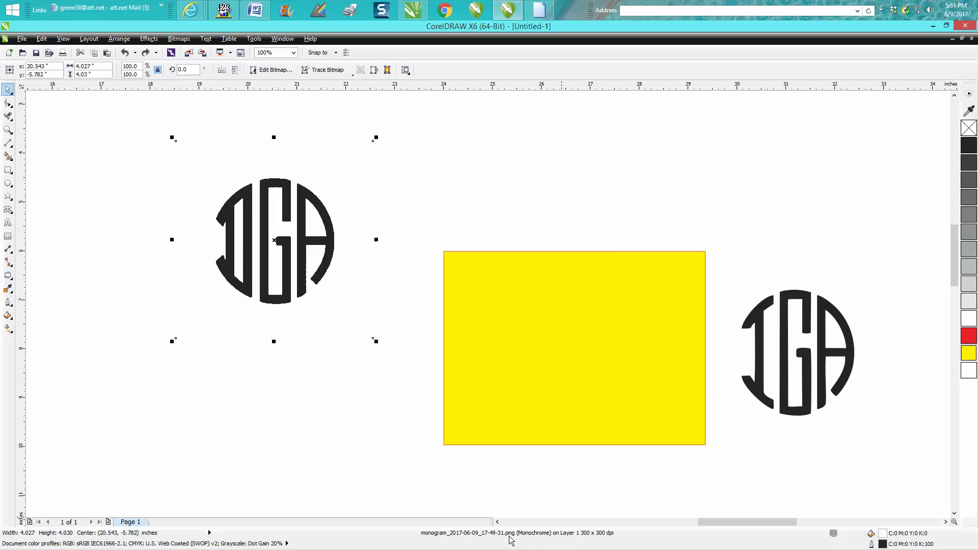
Step: Run an Outline Trace, continue past the large-bitmap warning, and accept the 1082-curve result
{"action": "left_click", "coordinate": [328, 72]}
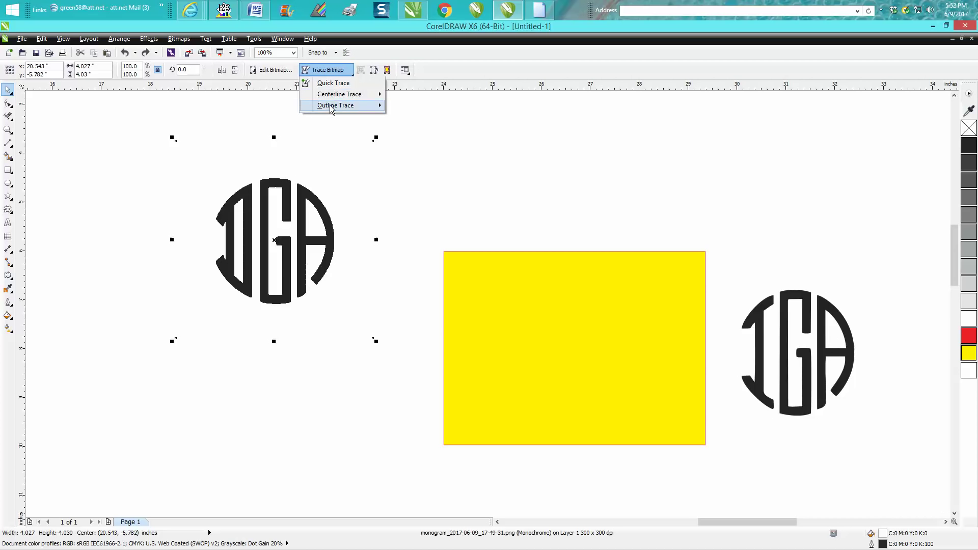
{"action": "mouse_move", "coordinate": [336, 106]}
{"action": "left_click", "coordinate": [423, 140]}
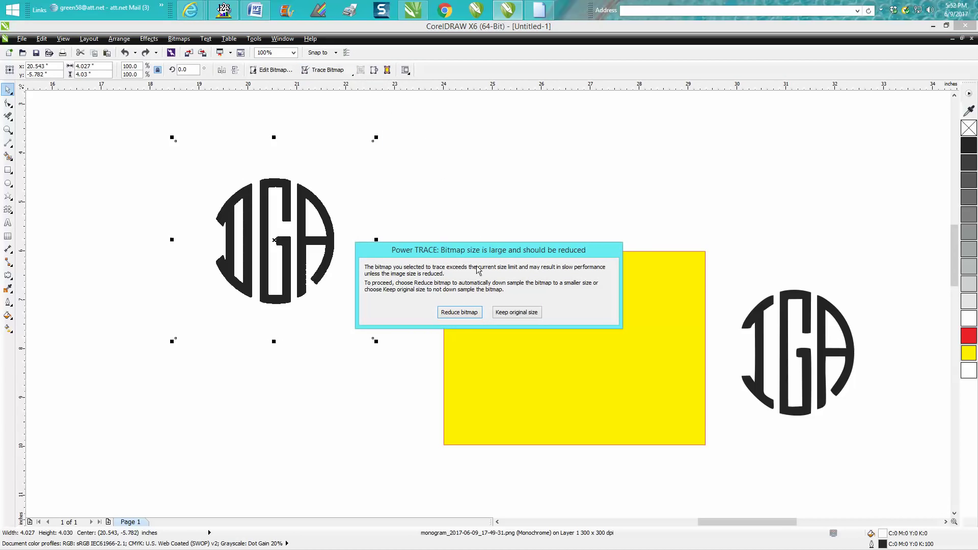
{"action": "left_click", "coordinate": [459, 312]}
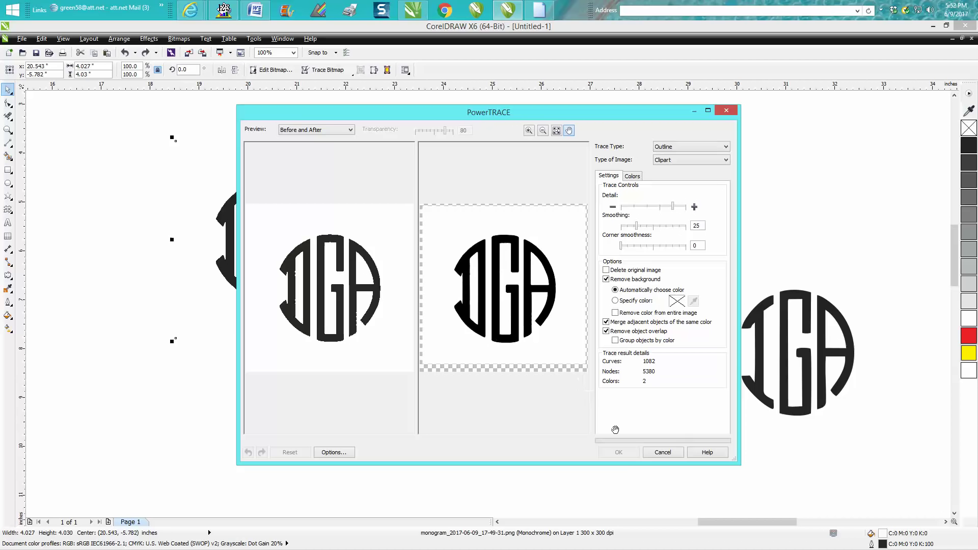
{"action": "left_click", "coordinate": [626, 453]}
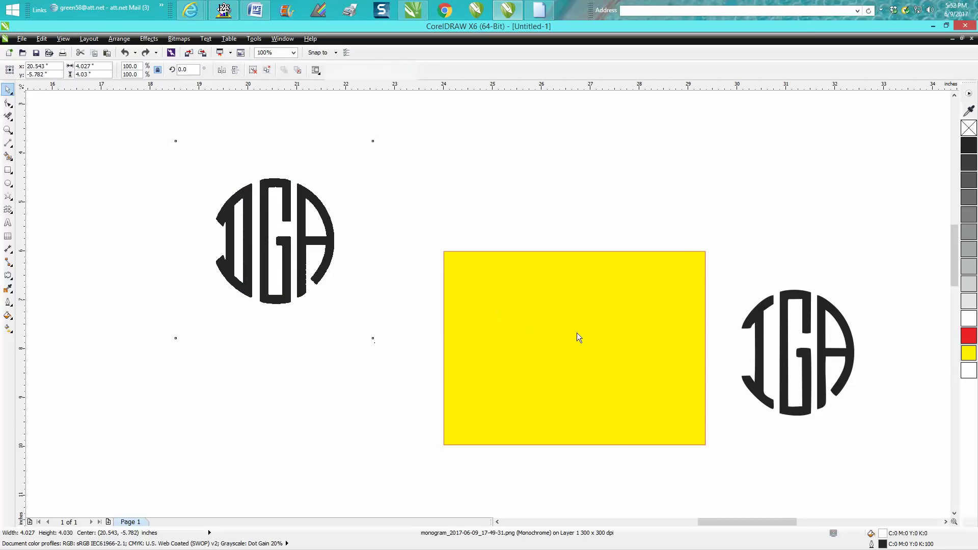
Step: Drag the traced DGA group off the bitmap, over the yellow rectangle, then just above it
{"action": "left_click", "coordinate": [288, 243]}
{"action": "left_click_drag", "start_coordinate": [275, 238], "coordinate": [589, 355]}
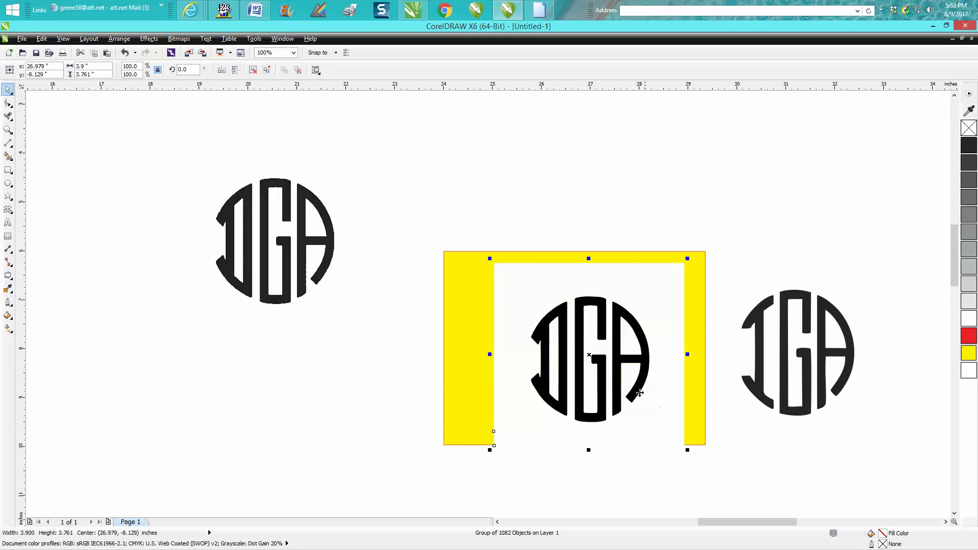
{"action": "left_click_drag", "start_coordinate": [639, 393], "coordinate": [522, 221]}
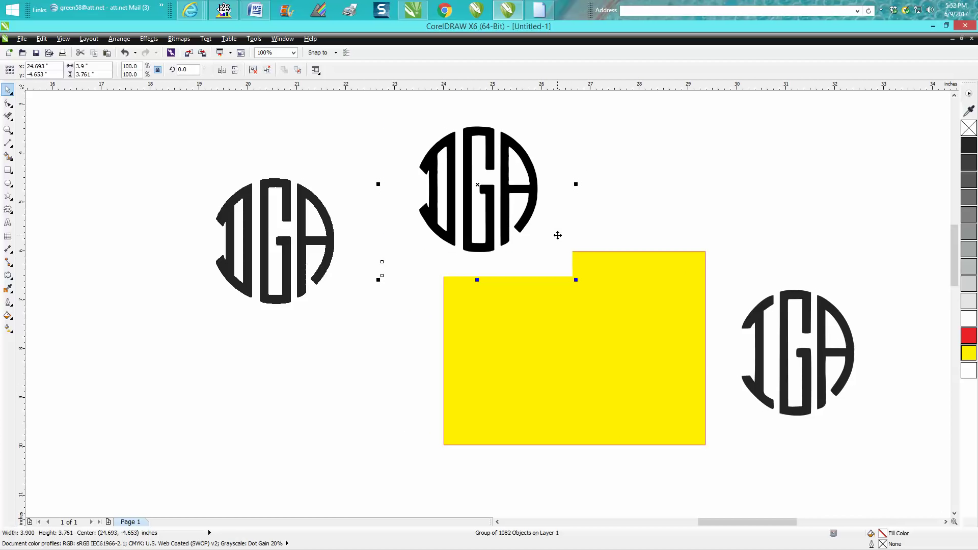
Step: Ungroup the trace, nudge the D, G and A letters down, and centre them on the yellow rectangle
{"action": "left_click", "coordinate": [128, 39]}
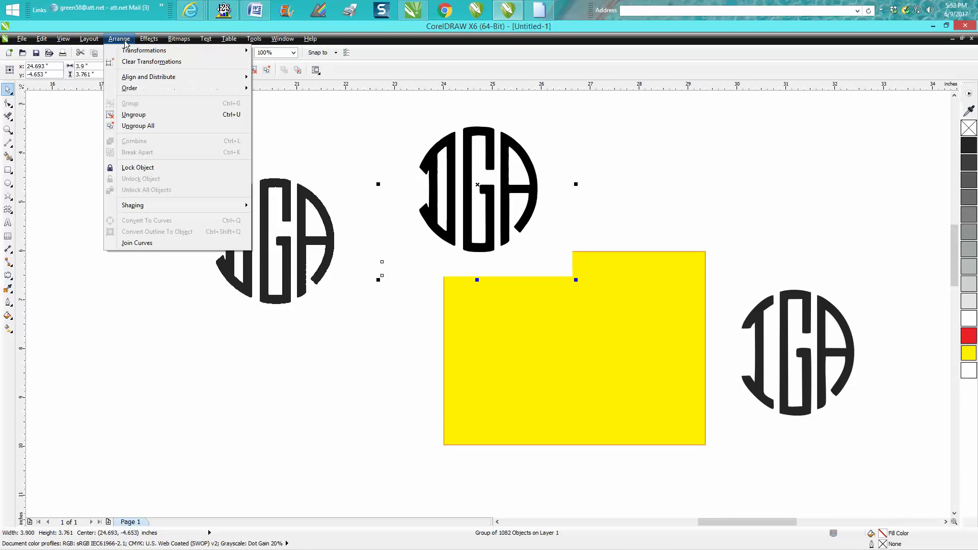
{"action": "left_click", "coordinate": [135, 115]}
{"action": "left_click", "coordinate": [432, 159]}
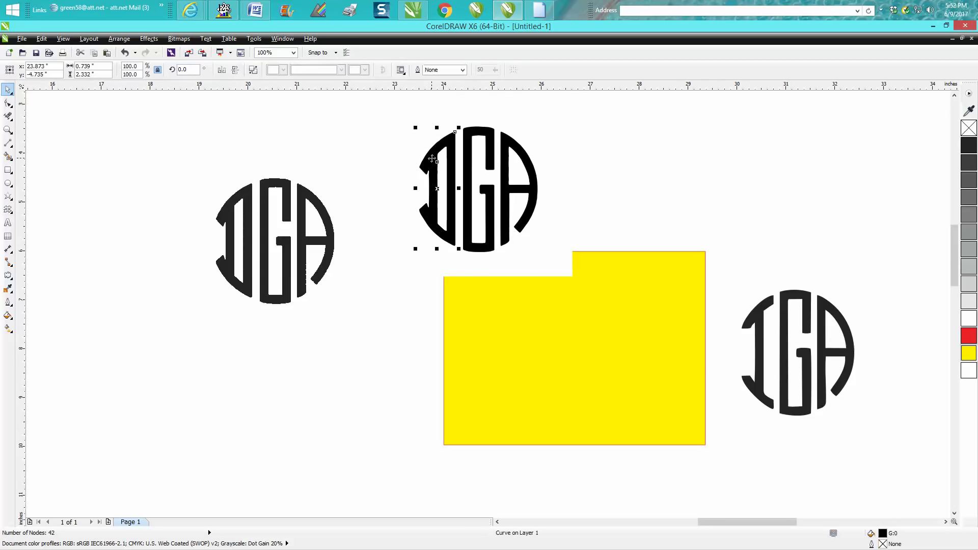
{"action": "key", "text": "Down"}
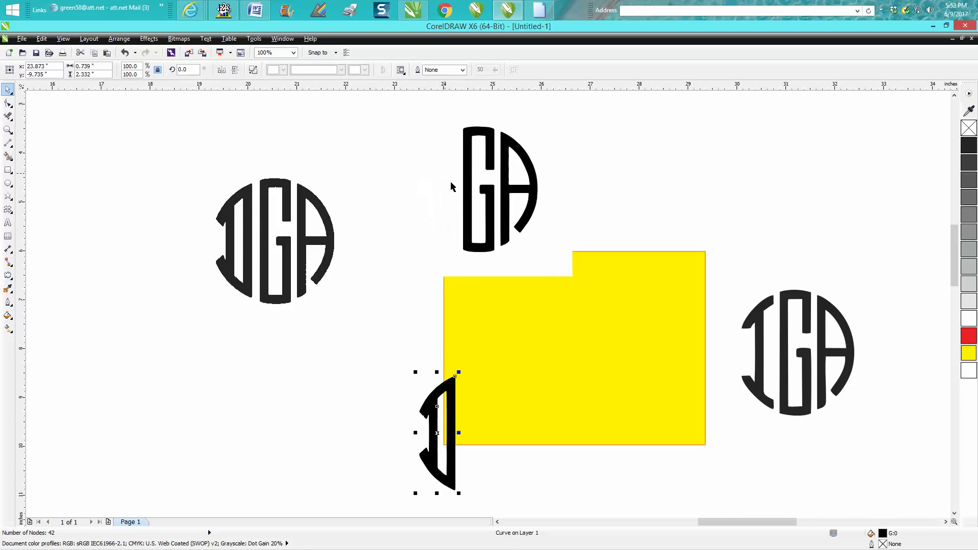
{"action": "left_click", "coordinate": [469, 201]}
{"action": "key", "text": "Down"}
{"action": "left_click", "coordinate": [506, 202]}
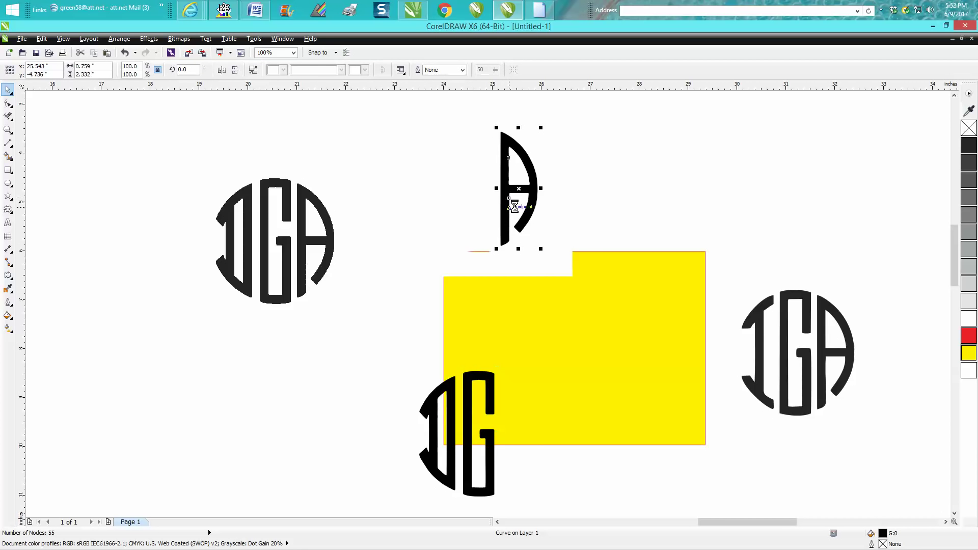
{"action": "key", "text": "Down"}
{"action": "left_click_drag", "start_coordinate": [397, 365], "coordinate": [593, 514]}
{"action": "left_click_drag", "start_coordinate": [493, 412], "coordinate": [591, 338]}
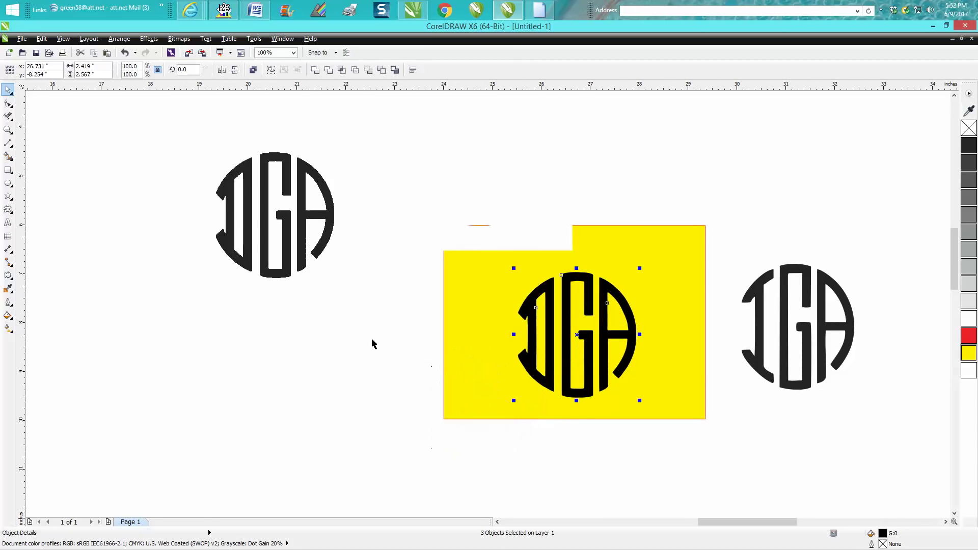
{"action": "left_click", "coordinate": [8, 130]}
{"action": "left_click_drag", "start_coordinate": [510, 275], "coordinate": [690, 409]}
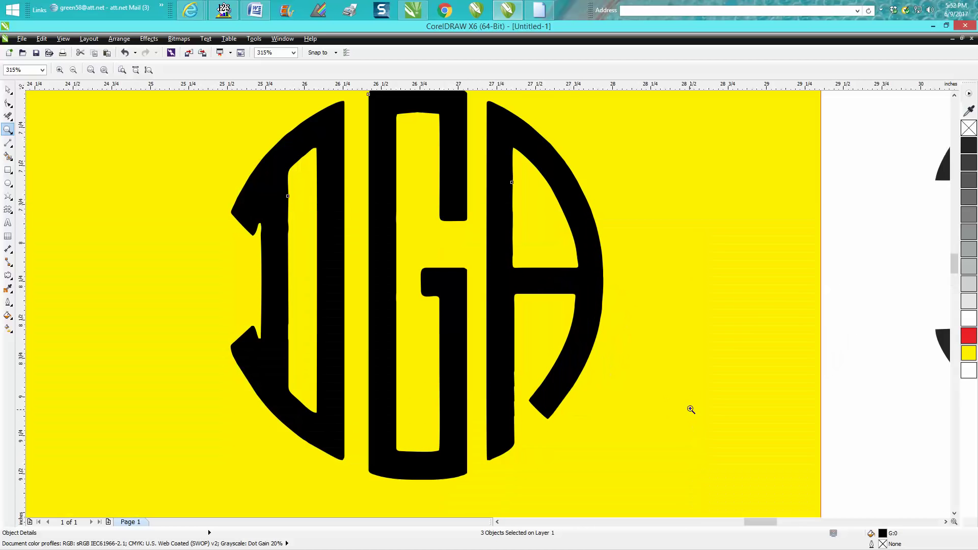
{"action": "left_click", "coordinate": [8, 89]}
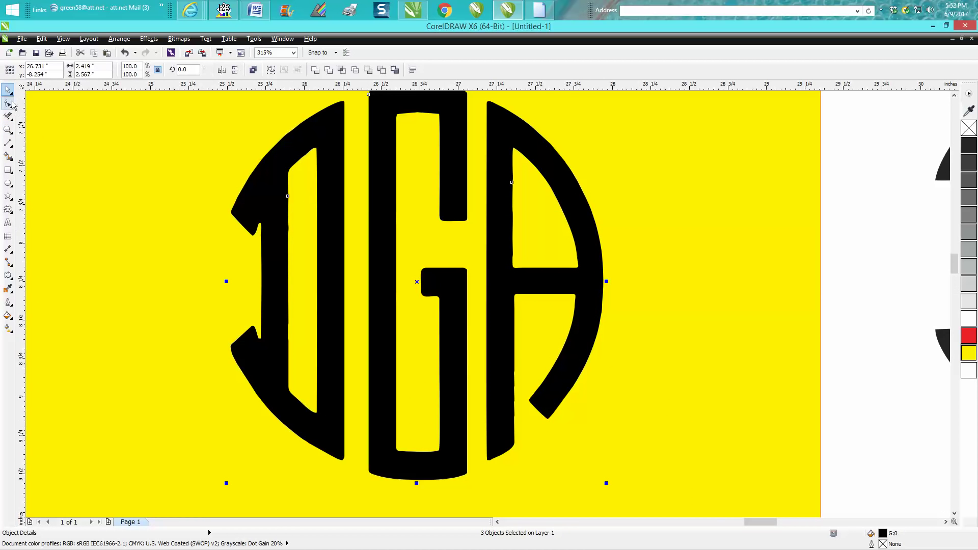
{"action": "left_click", "coordinate": [8, 104]}
{"action": "left_click_drag", "start_coordinate": [292, 213], "coordinate": [283, 250]}
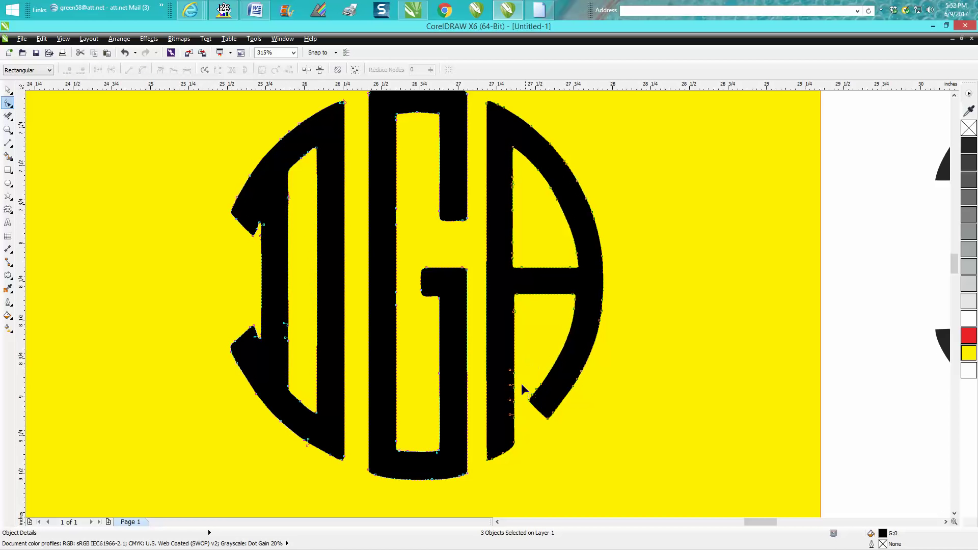
{"action": "left_click_drag", "start_coordinate": [510, 415], "coordinate": [513, 420]}
{"action": "left_click_drag", "start_coordinate": [283, 359], "coordinate": [285, 363]}
{"action": "scroll", "coordinate": [361, 332], "scroll_direction": "down", "scroll_amount": 2}
{"action": "key", "text": "space"}
{"action": "left_click", "coordinate": [302, 198]}
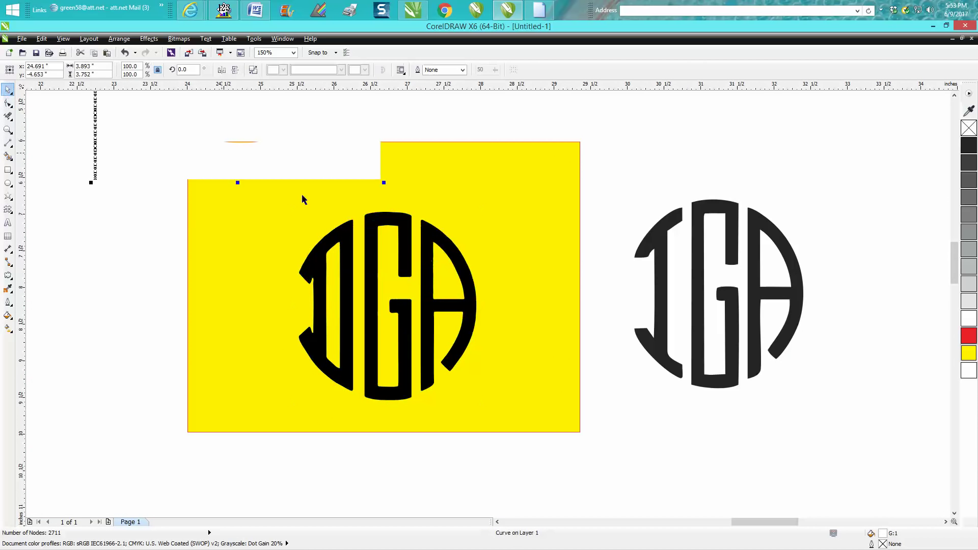
Step: Select the D, G and A letters and group them into one 3-object group
{"action": "left_click", "coordinate": [426, 266]}
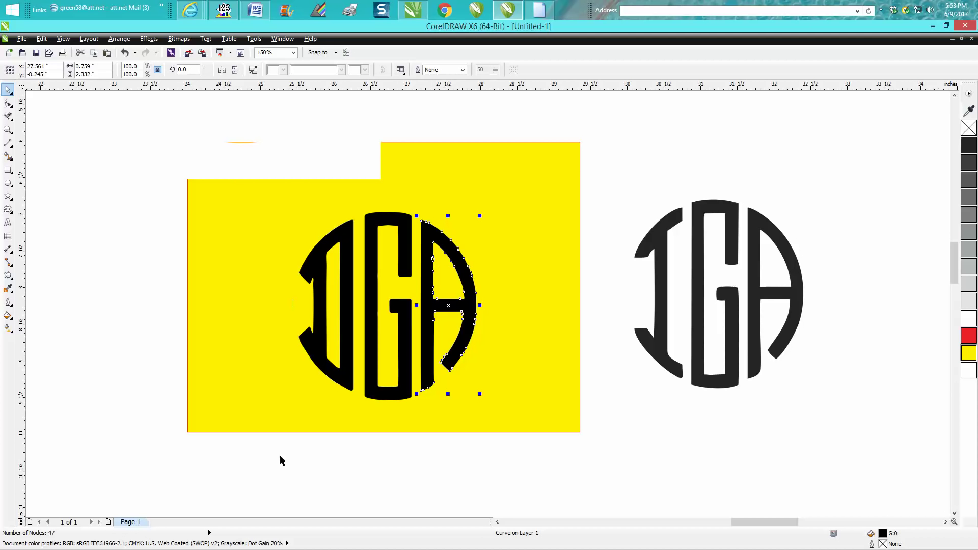
{"action": "left_click_drag", "start_coordinate": [268, 480], "coordinate": [504, 208]}
{"action": "key", "text": "ctrl+g"}
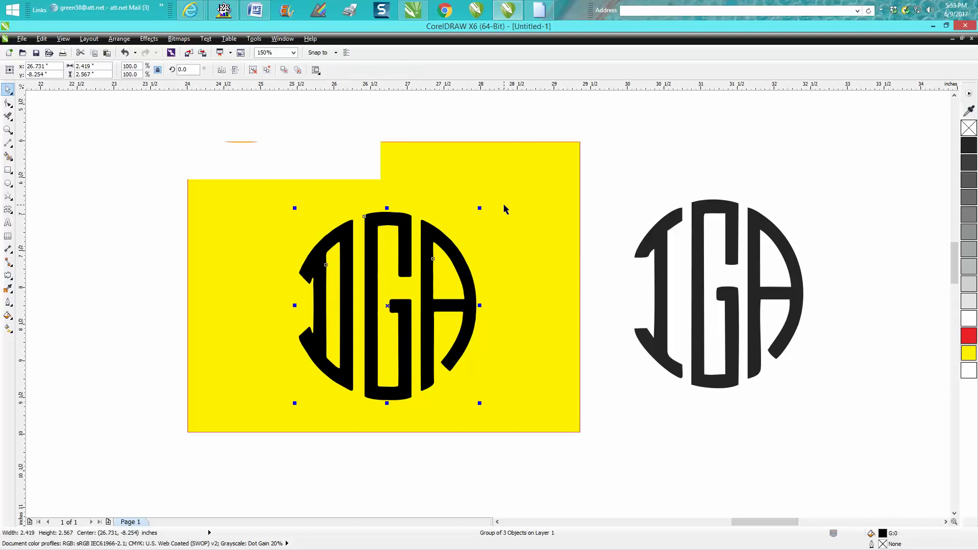
Step: Move the grouped monogram to the lower right and shift the grey reference monogram up-left
{"action": "left_click_drag", "start_coordinate": [388, 306], "coordinate": [854, 408]}
{"action": "left_click", "coordinate": [764, 285]}
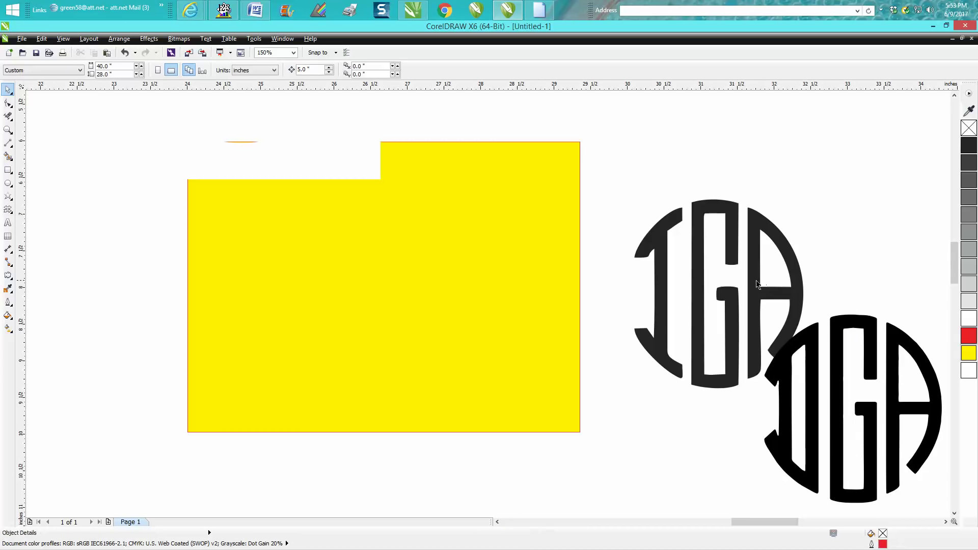
{"action": "left_click_drag", "start_coordinate": [757, 275], "coordinate": [747, 242]}
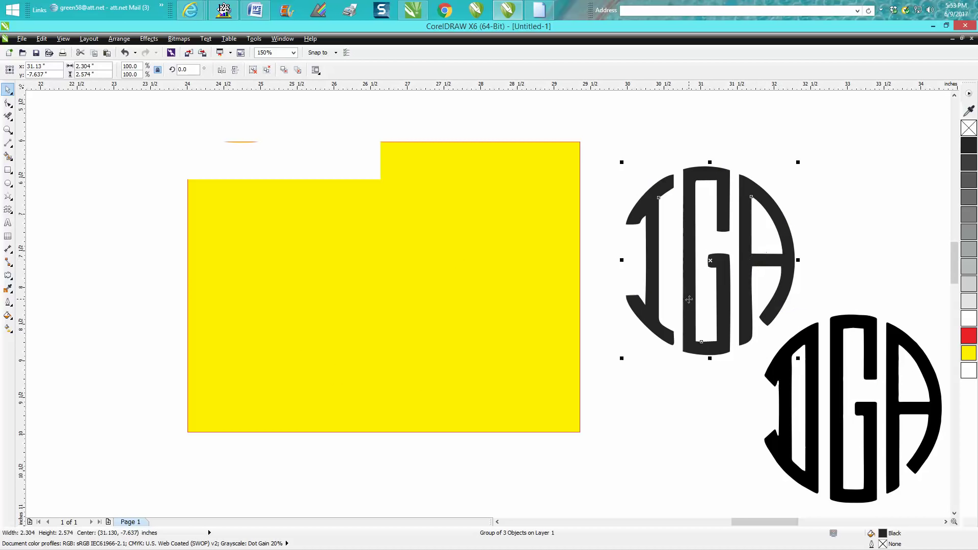